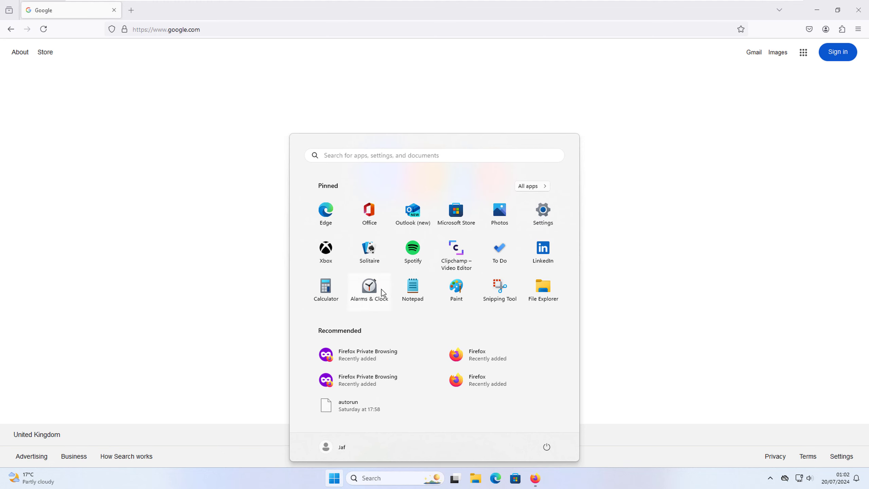
Write a Notepad note giving the Git install commands: brew install git for Mac, sudo apt-get install git for Linux, and return to the browser.
{"action": "left_click", "coordinate": [412, 289]}
{"action": "type", "text": "Mac: Install via Homebrew – with the command, brew install git Linux: Install via your package manager - sudo apt-get install git"}
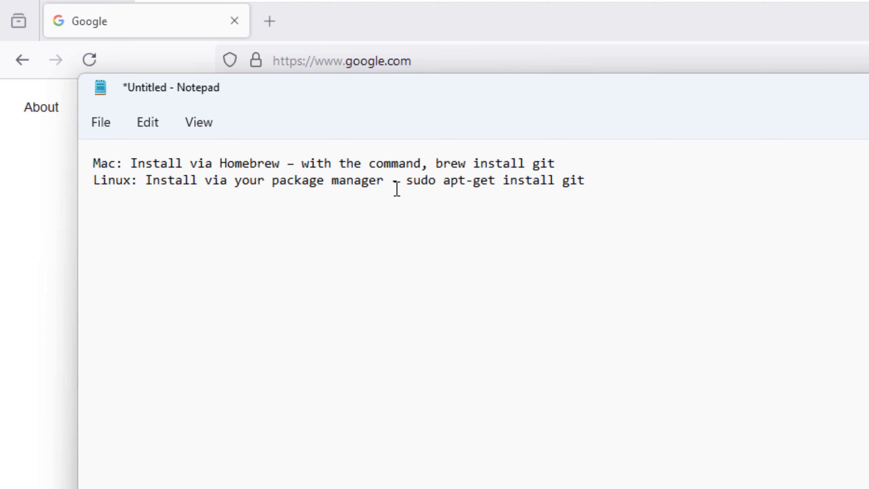
{"action": "left_click", "coordinate": [744, 191]}
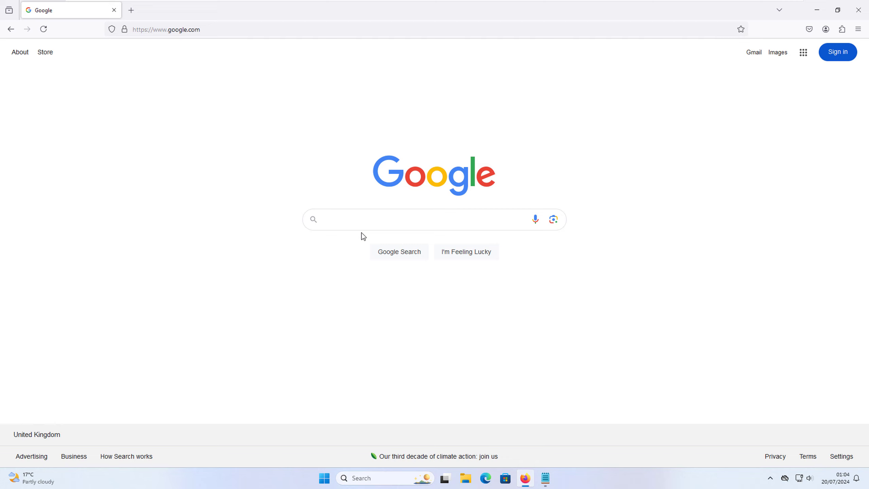
Search Google for git and open the official Git Download for Windows page.
{"action": "left_click", "coordinate": [352, 221]}
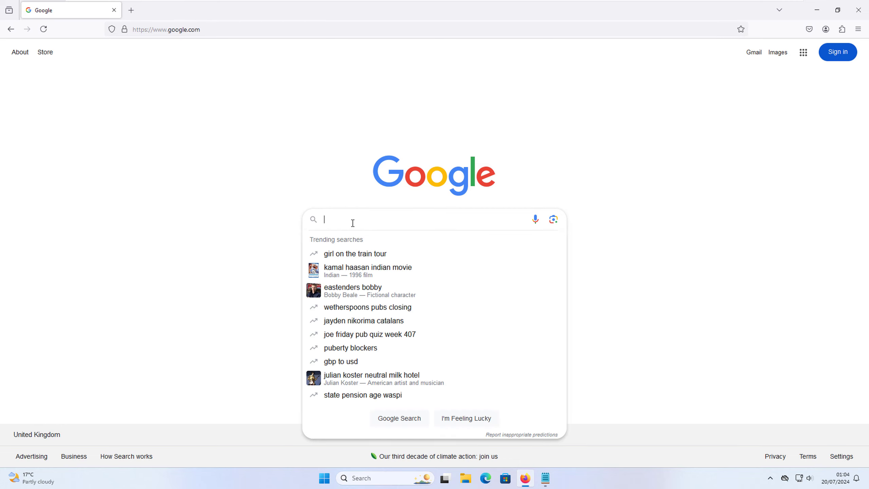
{"action": "type", "text": "git"}
{"action": "key", "text": "Return"}
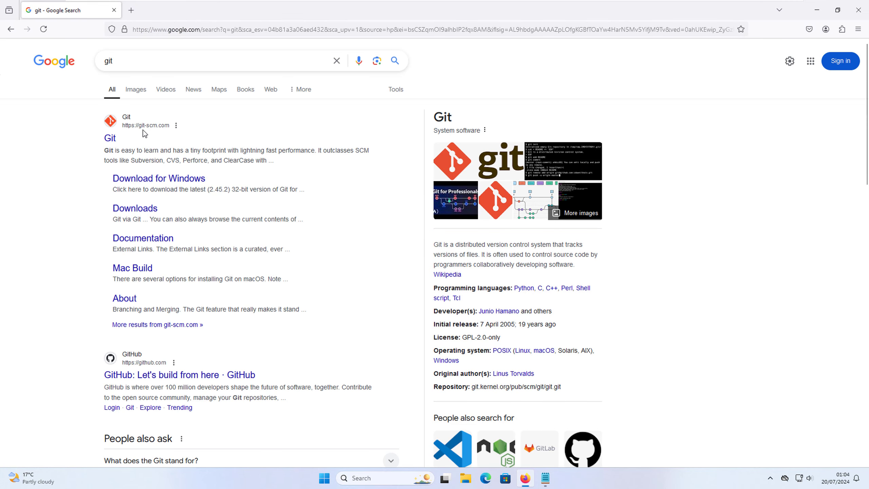
{"action": "left_click", "coordinate": [156, 183]}
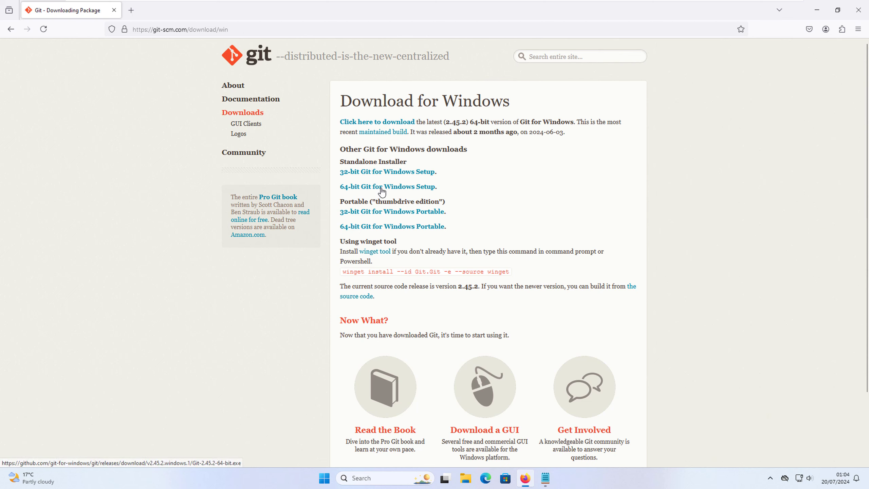
Download the standalone 64-bit Git for Windows Setup, run the installer and allow it to make changes to the device.
{"action": "left_click", "coordinate": [409, 190]}
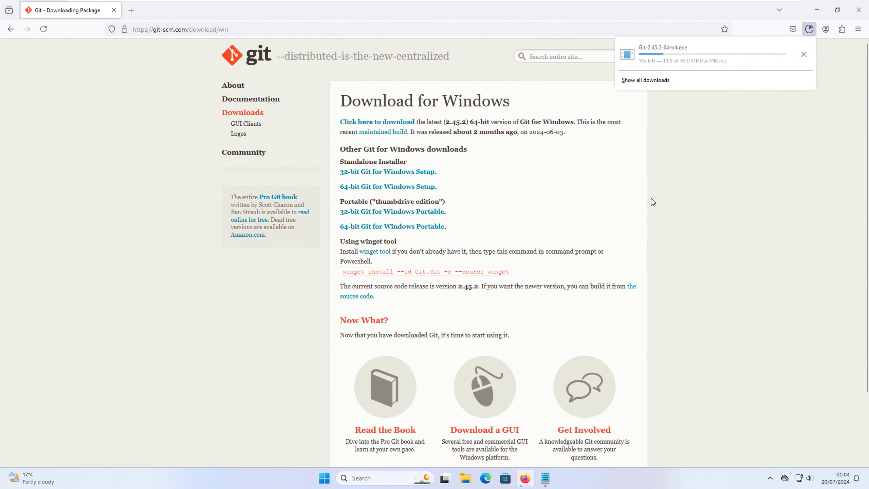
{"action": "left_click", "coordinate": [713, 55]}
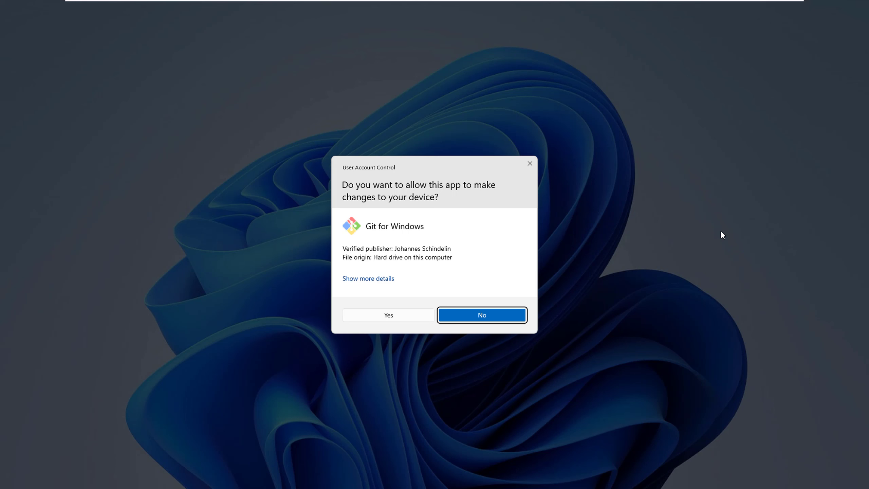
{"action": "left_click", "coordinate": [390, 316]}
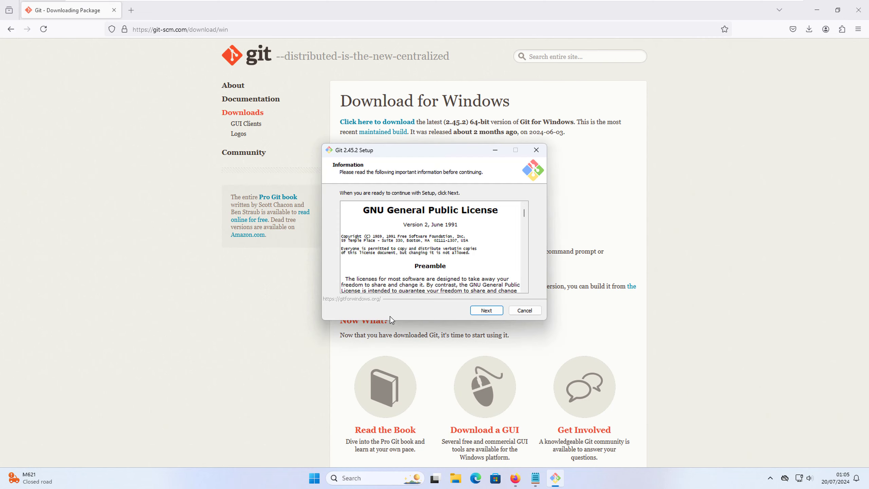
Open Command Prompt and run git to check whether the command is available.
{"action": "type", "text": "cmd"}
{"action": "key", "text": "Return"}
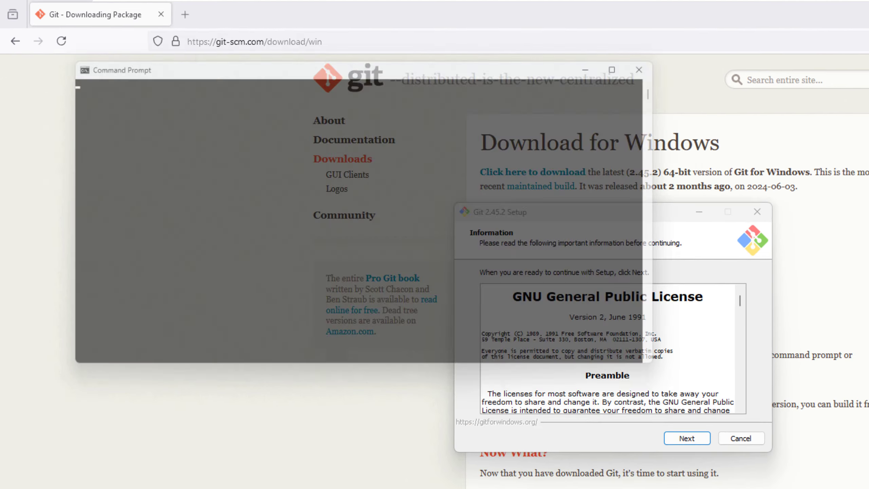
{"action": "left_click", "coordinate": [102, 81]}
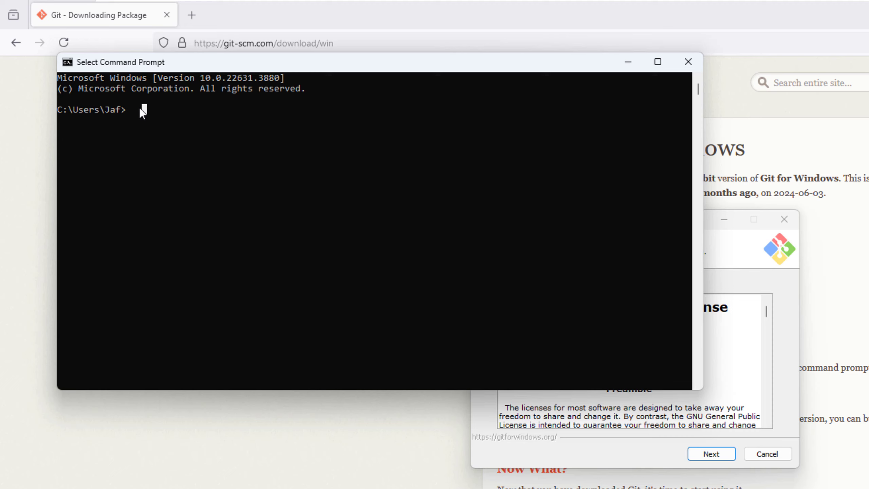
{"action": "type", "text": "git"}
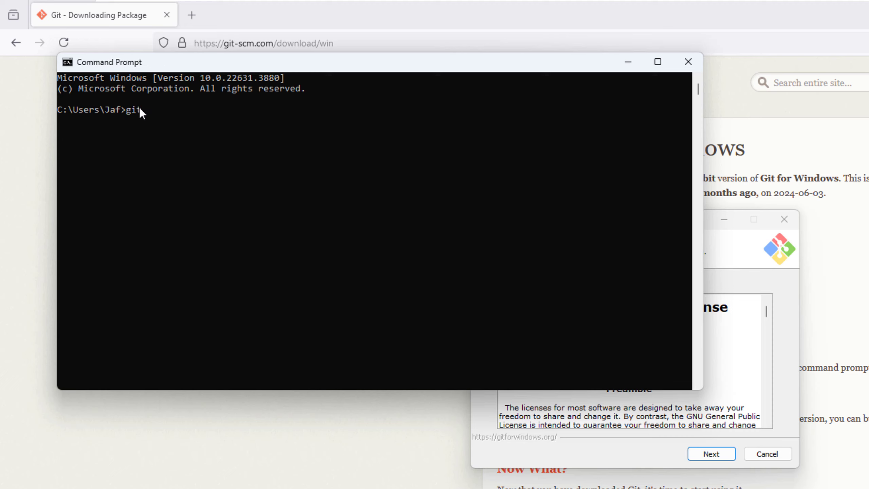
{"action": "key", "text": "Return"}
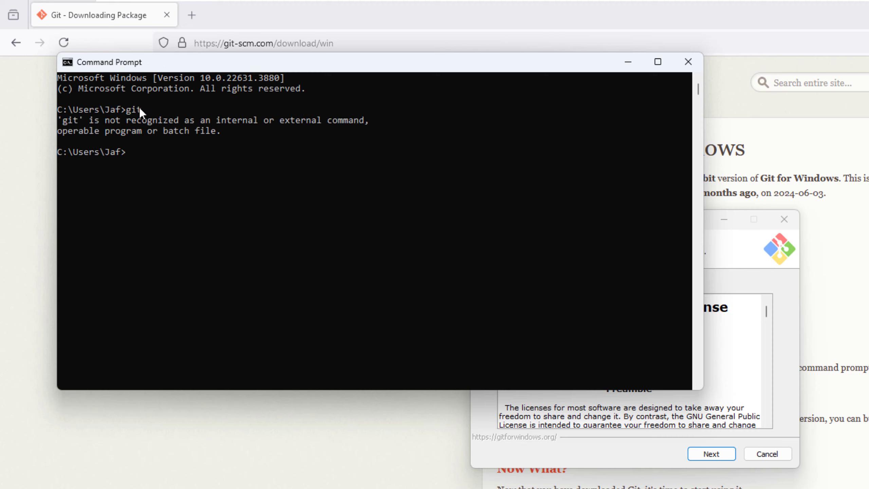
In Git Setup, proceed past the licence, keeping the C:\Program Files\Git destination, the preselected components and the Git Start Menu folder.
{"action": "left_click", "coordinate": [749, 248]}
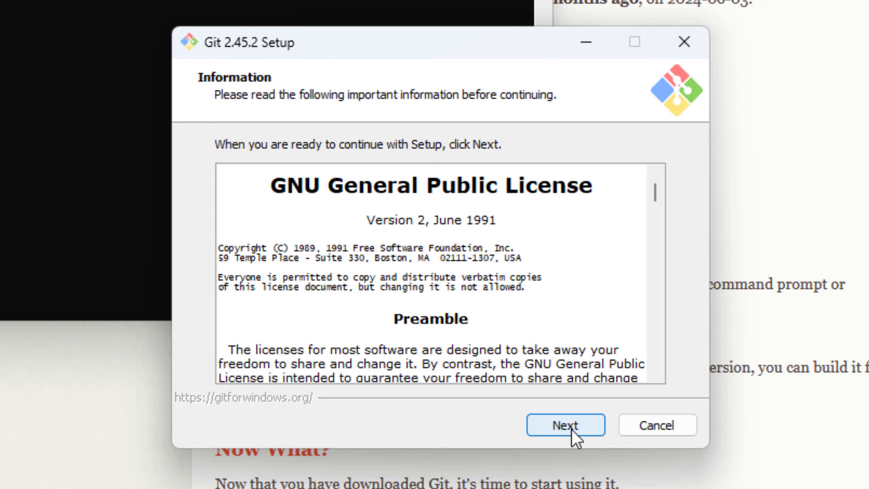
{"action": "left_click", "coordinate": [565, 424]}
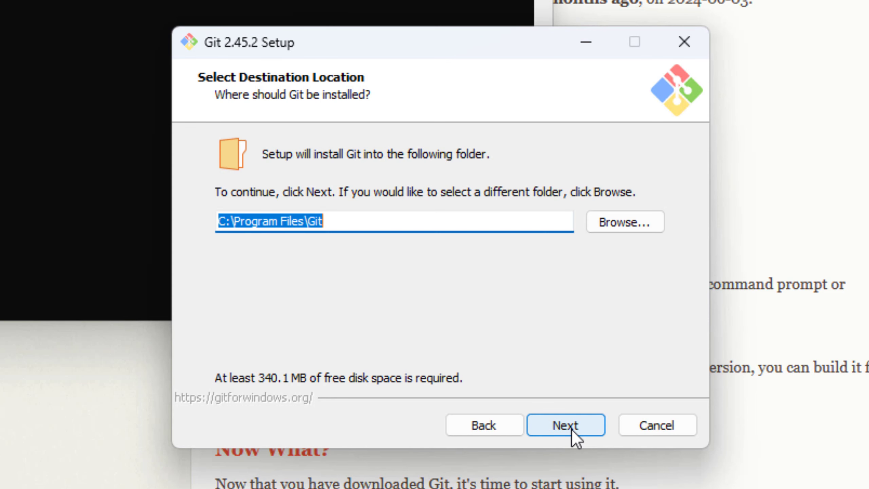
{"action": "left_click", "coordinate": [572, 429]}
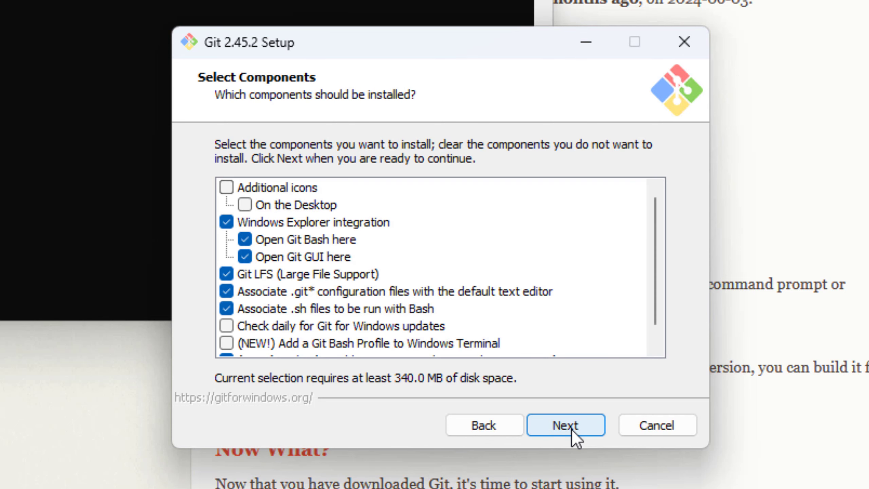
{"action": "mouse_move", "coordinate": [652, 224]}
{"action": "left_mouse_down"}
{"action": "mouse_move", "coordinate": [654, 289]}
{"action": "mouse_move", "coordinate": [646, 237]}
{"action": "left_mouse_up"}
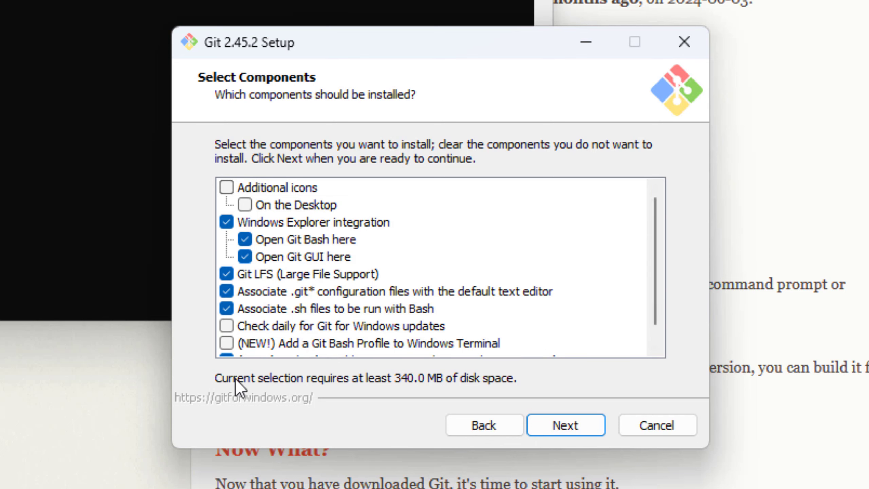
{"action": "left_click", "coordinate": [563, 425]}
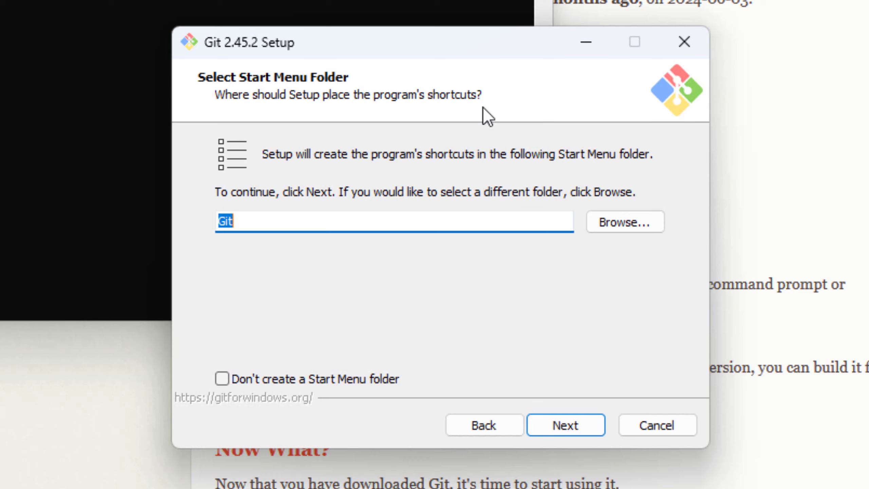
{"action": "left_click", "coordinate": [565, 432]}
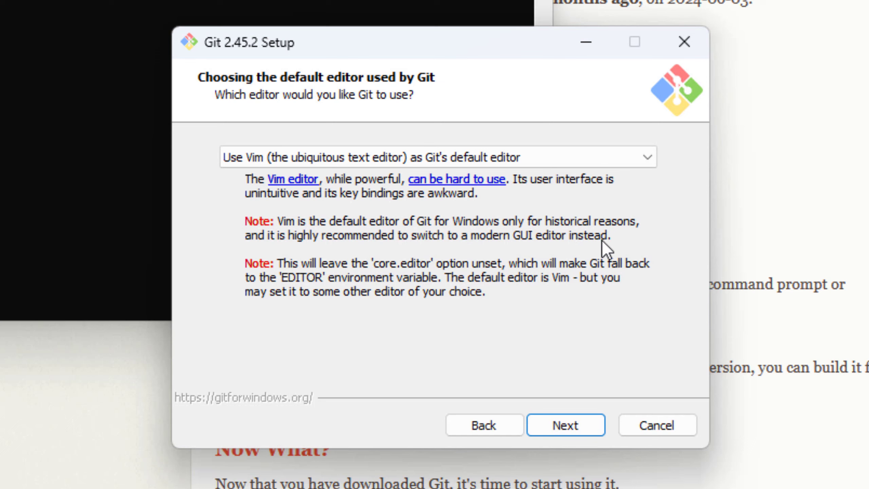
Set Notepad as Git's default editor and continue the setup.
{"action": "left_click", "coordinate": [650, 159]}
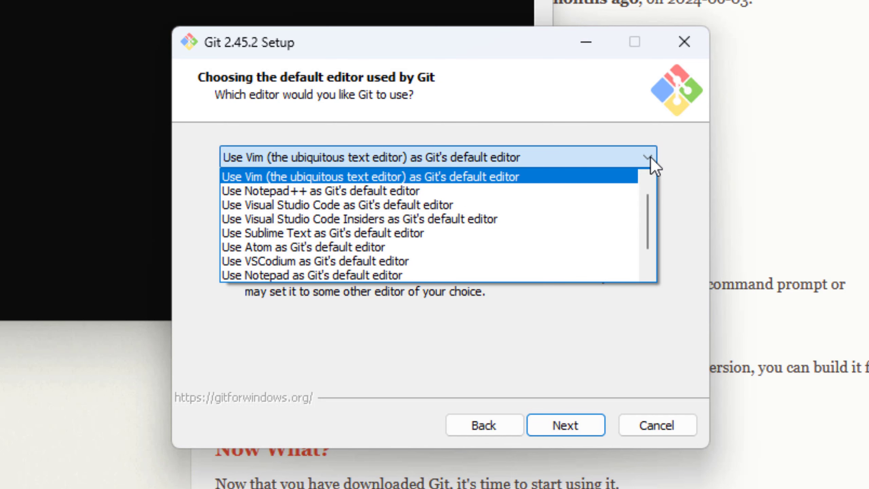
{"action": "scroll", "coordinate": [650, 240], "scroll_direction": "down", "scroll_amount": 1}
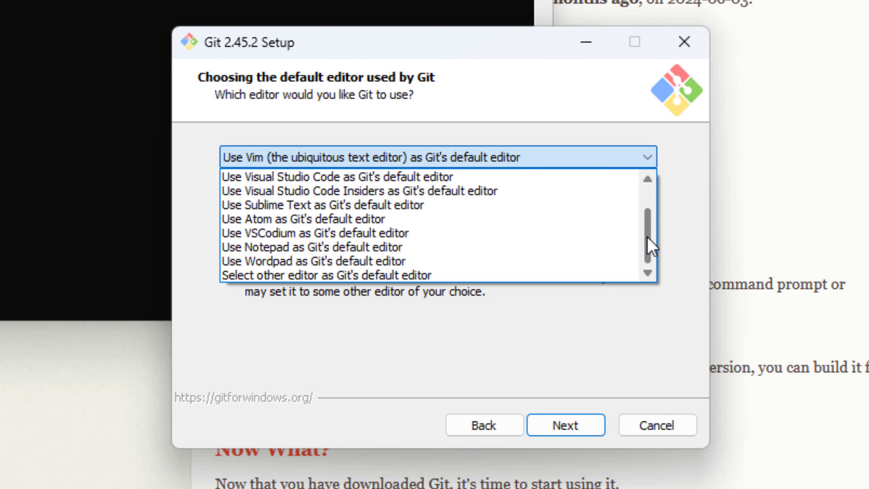
{"action": "mouse_move", "coordinate": [649, 246]}
{"action": "left_mouse_down"}
{"action": "mouse_move", "coordinate": [647, 193]}
{"action": "mouse_move", "coordinate": [651, 236]}
{"action": "left_mouse_up"}
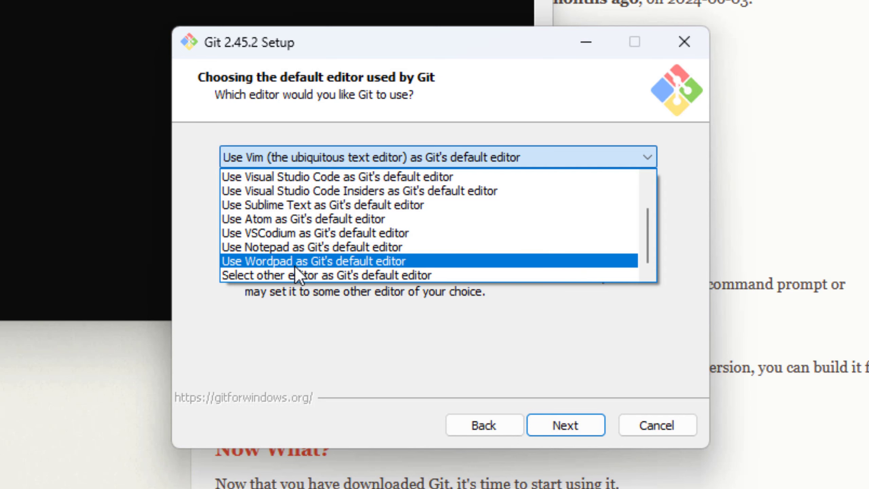
{"action": "left_click", "coordinate": [296, 246]}
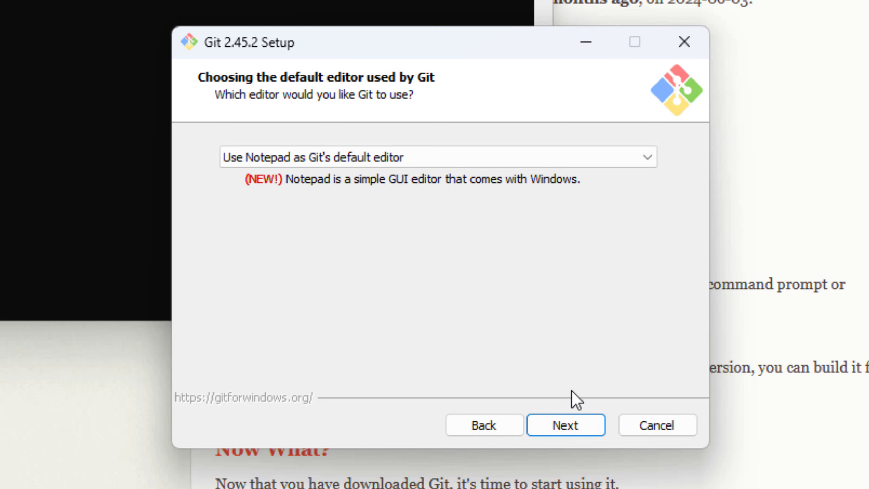
{"action": "left_click", "coordinate": [565, 428]}
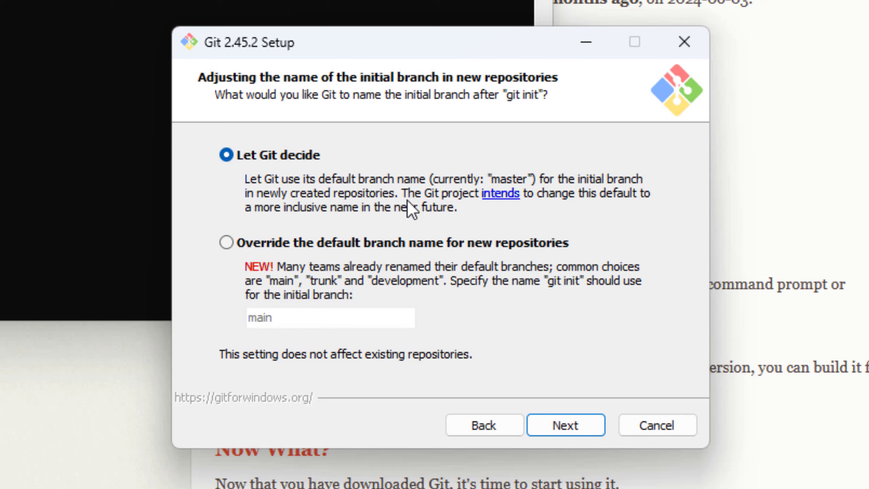
Override the default branch name with main and keep the PATH option for Git from the command line and 3rd-party software.
{"action": "left_click", "coordinate": [229, 245]}
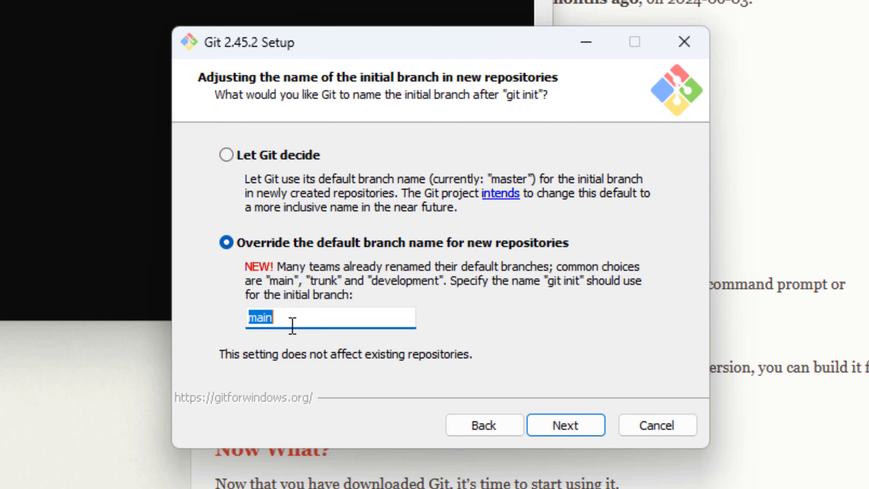
{"action": "left_click", "coordinate": [566, 433]}
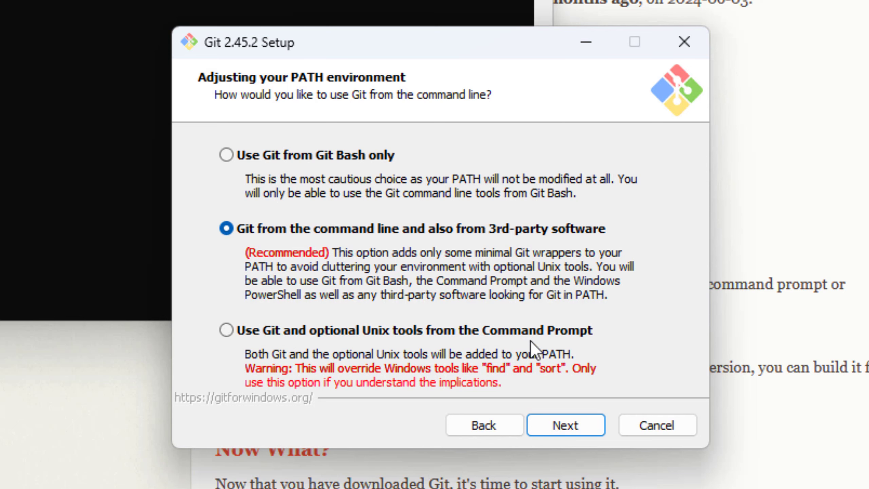
{"action": "left_click", "coordinate": [570, 428]}
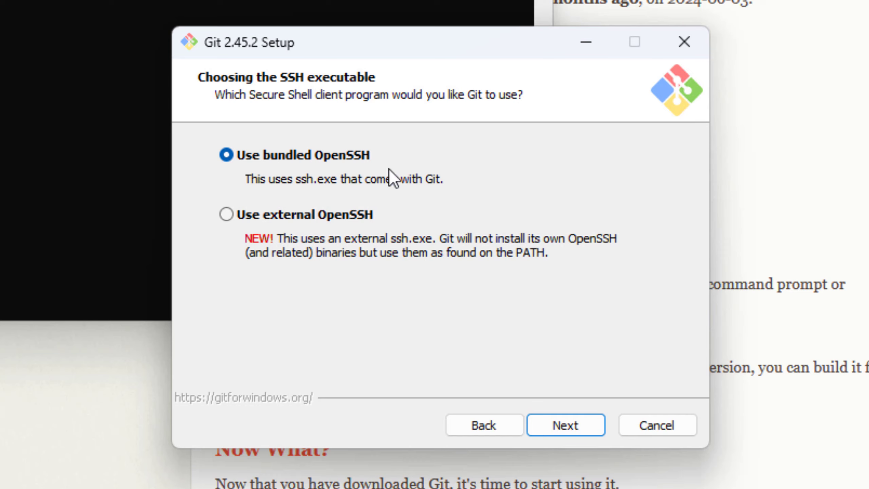
Keep bundled OpenSSH, the OpenSSL library and the Checkout Windows-style, commit Unix-style line endings option.
{"action": "left_click", "coordinate": [567, 429]}
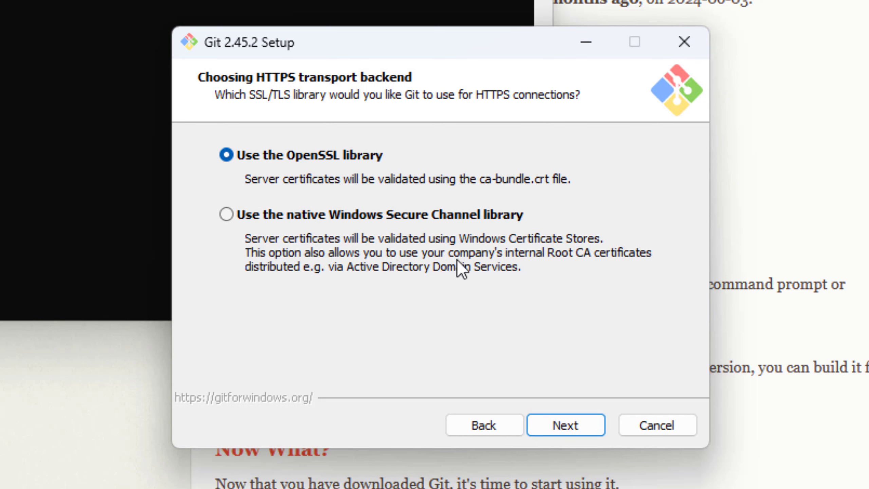
{"action": "left_click", "coordinate": [563, 426]}
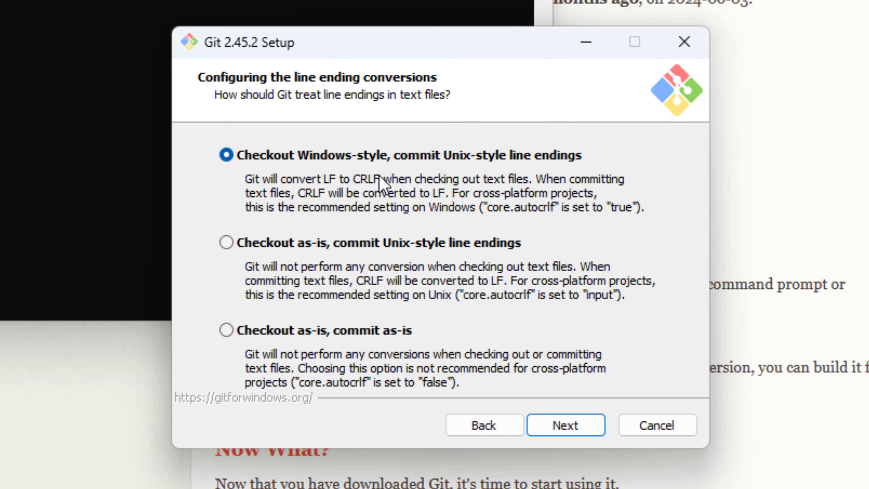
{"action": "left_click", "coordinate": [563, 425]}
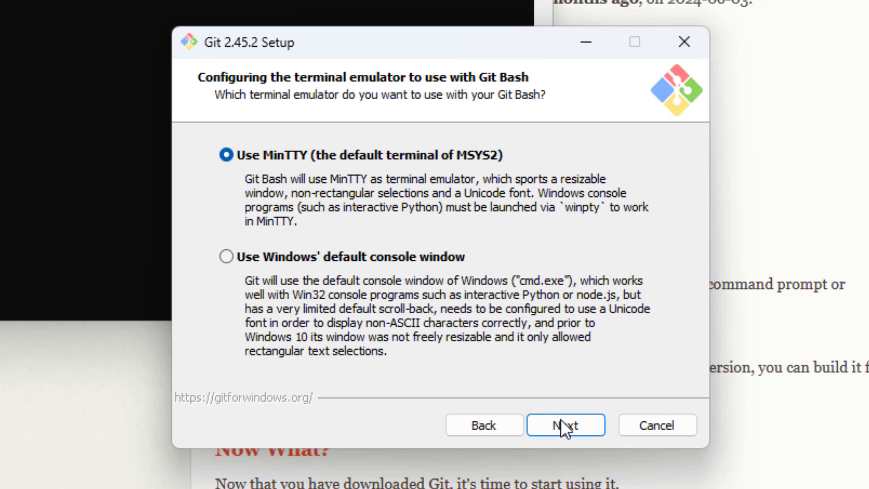
Keep MinTTY as the terminal emulator, Fast-forward or merge for git pull, and Git Credential Manager as the credential helper.
{"action": "left_click", "coordinate": [565, 432]}
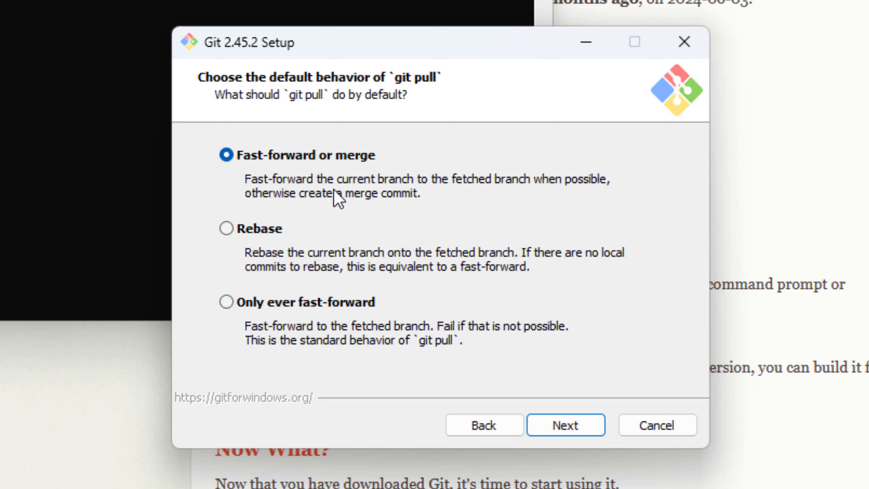
{"action": "left_click", "coordinate": [566, 429]}
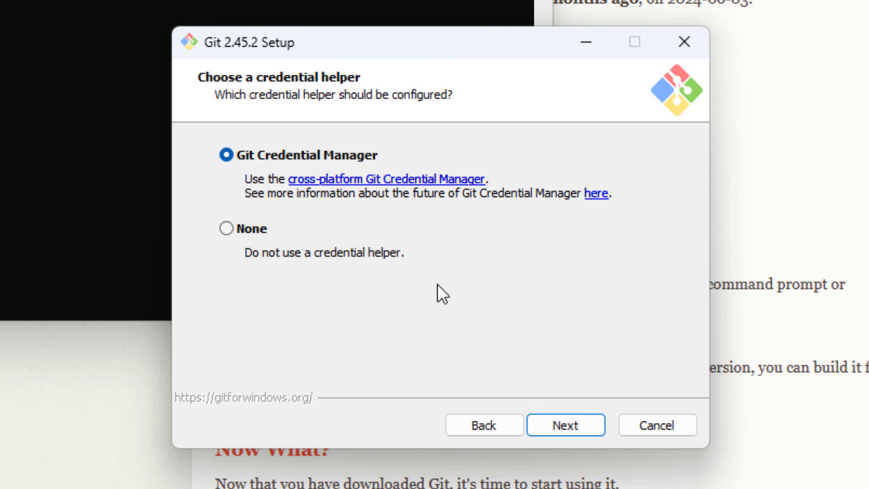
{"action": "left_click", "coordinate": [566, 426]}
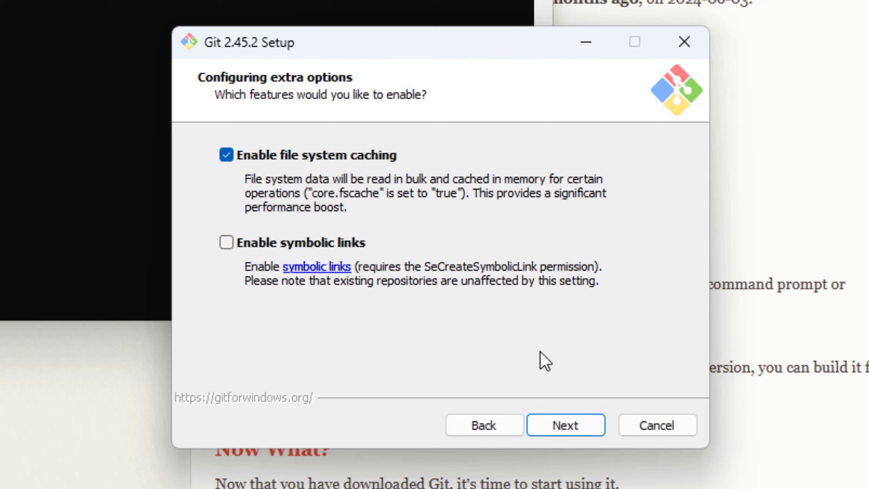
Install Git with only file system caching enabled and no experimental options, then finish setup with Git Bash and the release notes launched.
{"action": "left_click", "coordinate": [563, 425]}
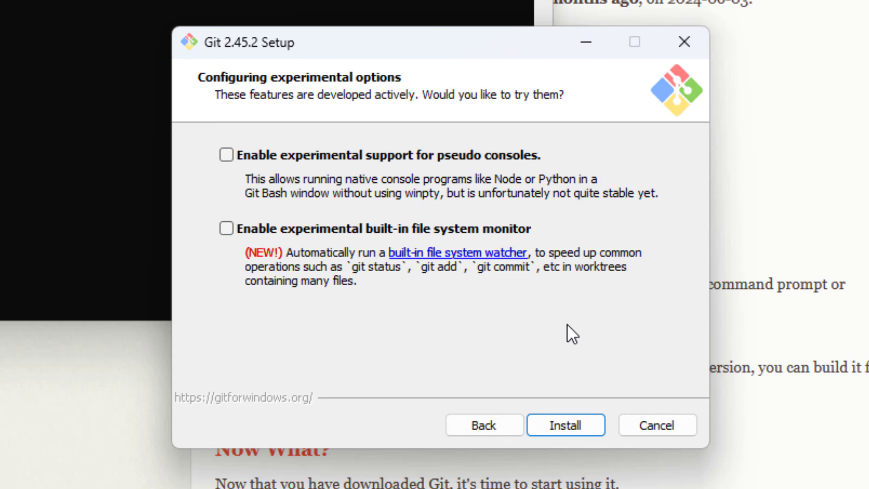
{"action": "left_click", "coordinate": [567, 429]}
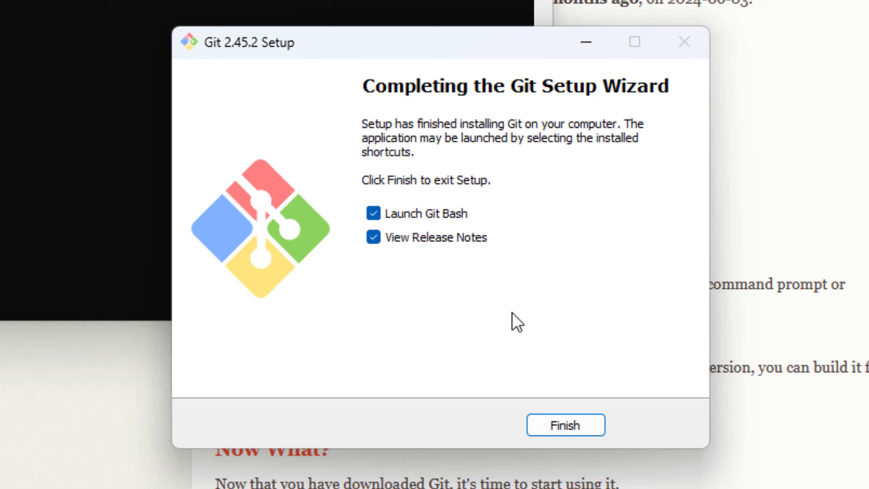
{"action": "left_click", "coordinate": [564, 426]}
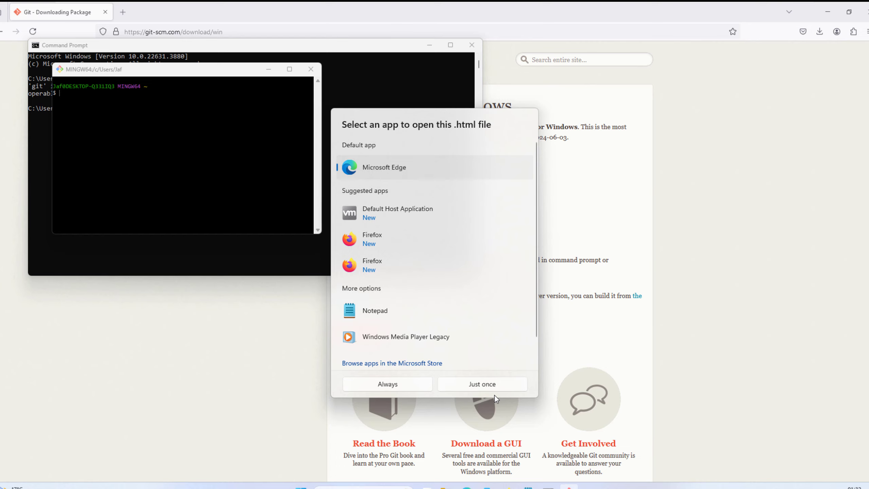
Open the Git release notes in Microsoft Edge as the default app, dismiss the page-restore offer, skim the change history and minimize the browser.
{"action": "left_click", "coordinate": [402, 379]}
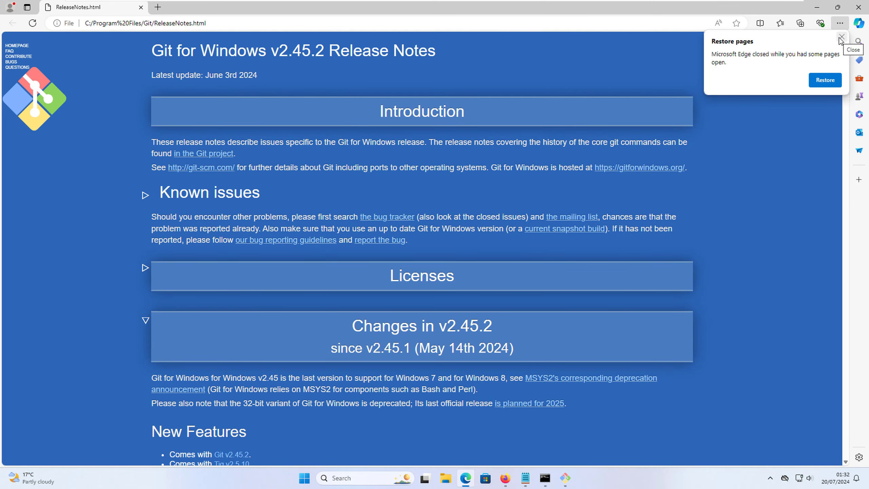
{"action": "left_click", "coordinate": [841, 45]}
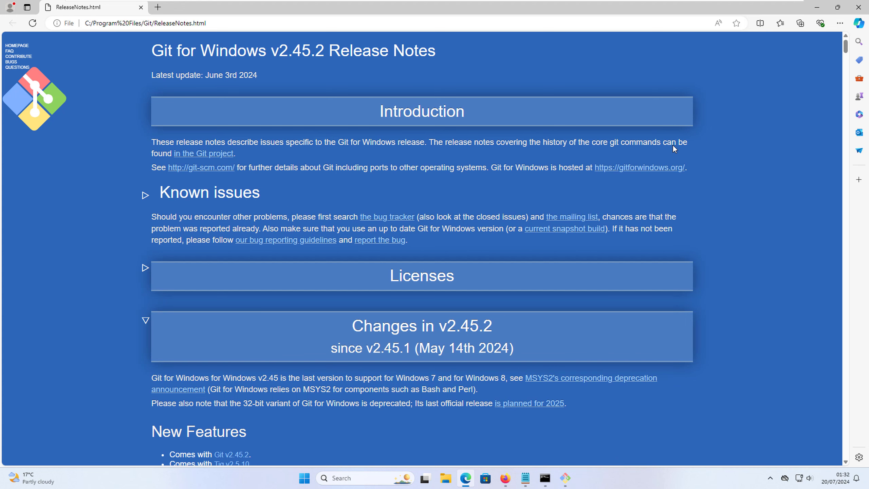
{"action": "scroll", "coordinate": [161, 322], "scroll_direction": "down", "scroll_amount": 4}
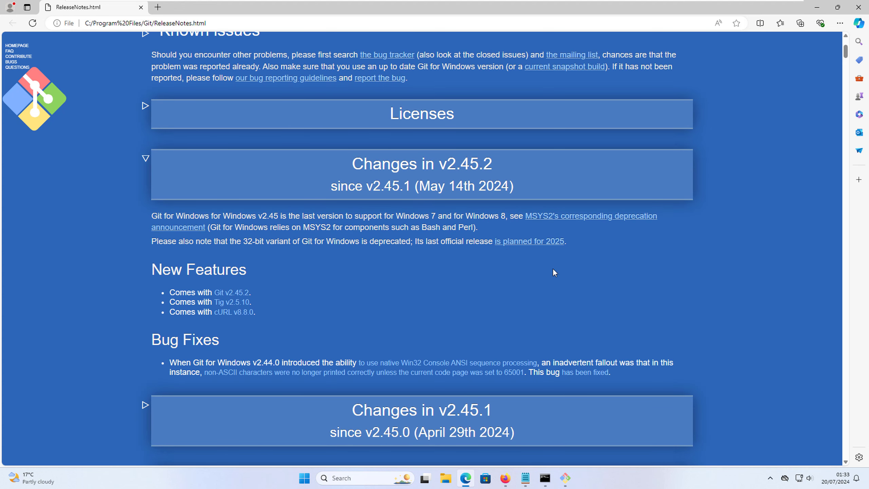
{"action": "left_click_drag", "start_coordinate": [845, 51], "coordinate": [818, 136]}
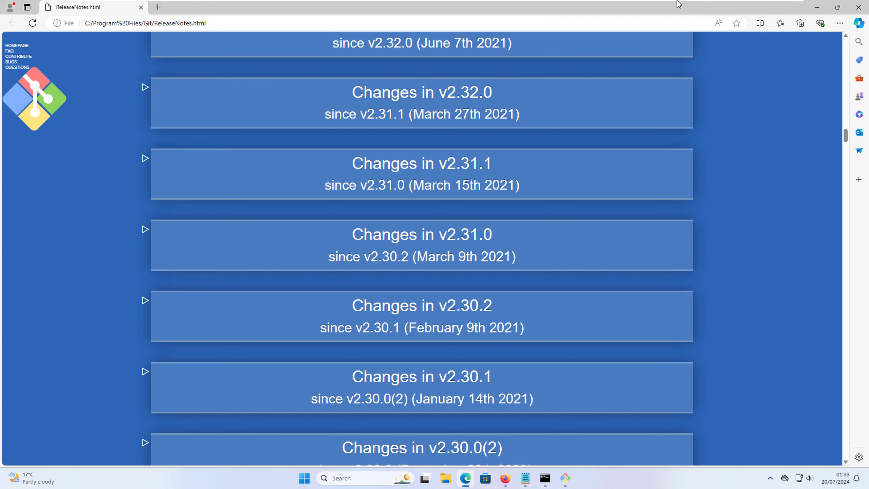
{"action": "left_click", "coordinate": [817, 7]}
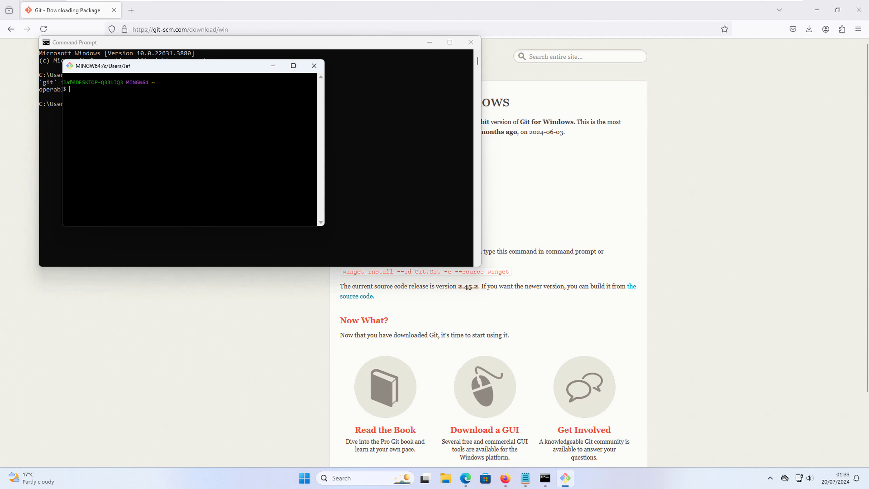
Check whether Git is available by running git in the already open Command Prompt.
{"action": "left_click", "coordinate": [392, 119]}
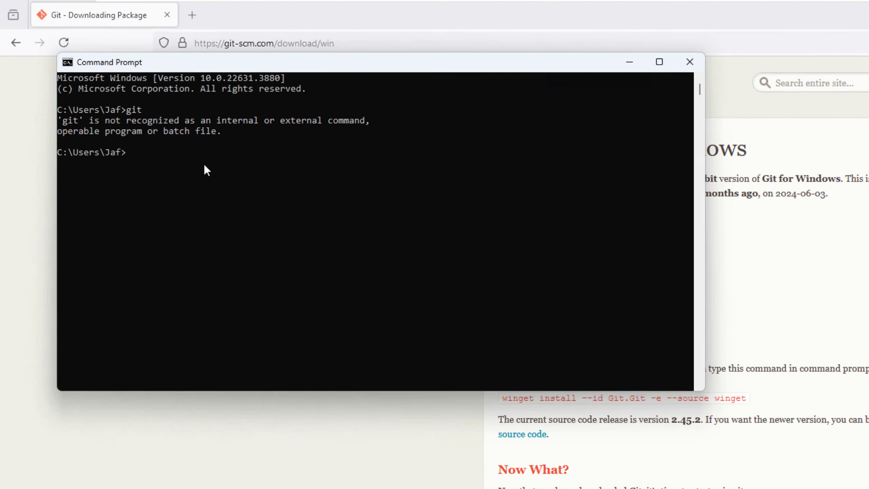
{"action": "type", "text": "git"}
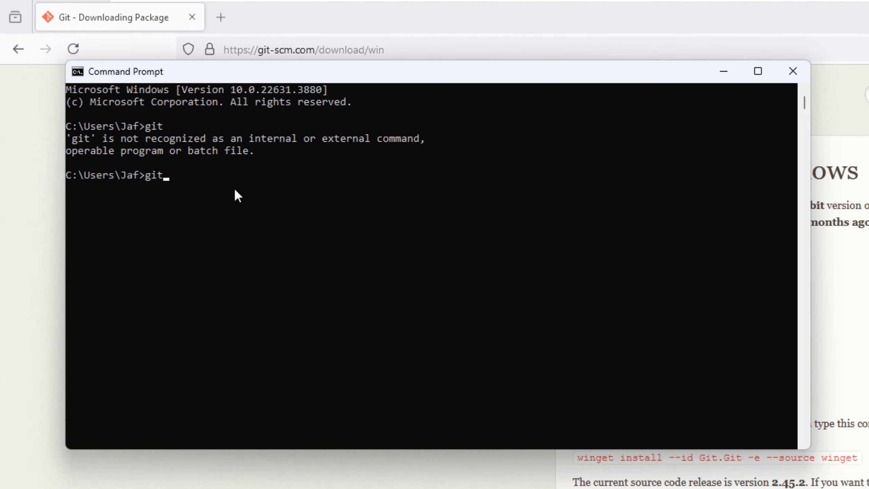
{"action": "key", "text": "Return"}
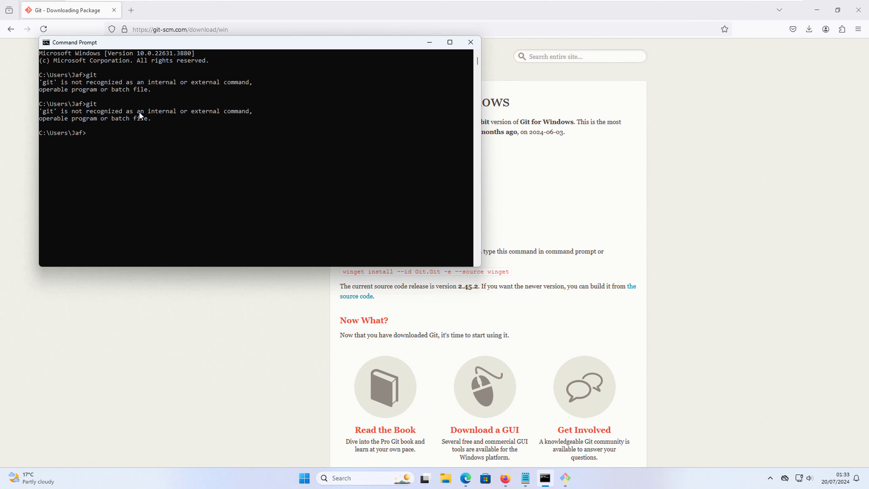
Open a new Command Prompt window through a search for cmd and run git there.
{"action": "left_click", "coordinate": [345, 478]}
{"action": "type", "text": "cmd"}
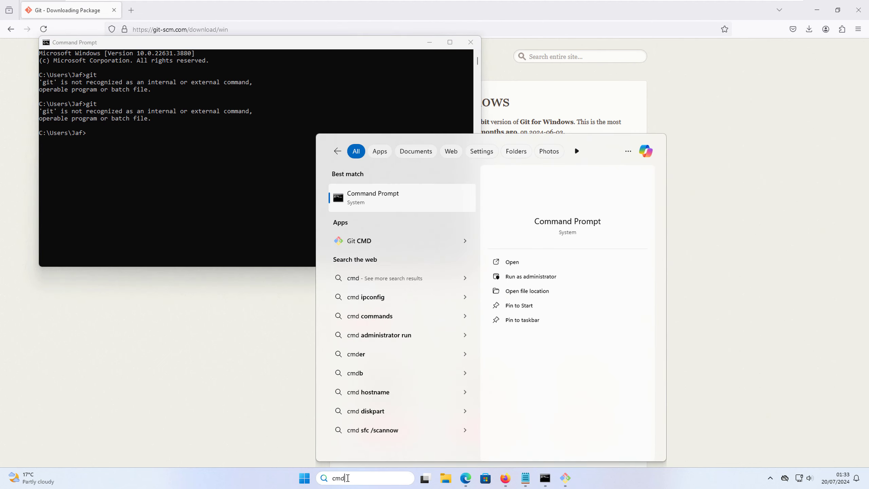
{"action": "key", "text": "Return"}
{"action": "type", "text": "git"}
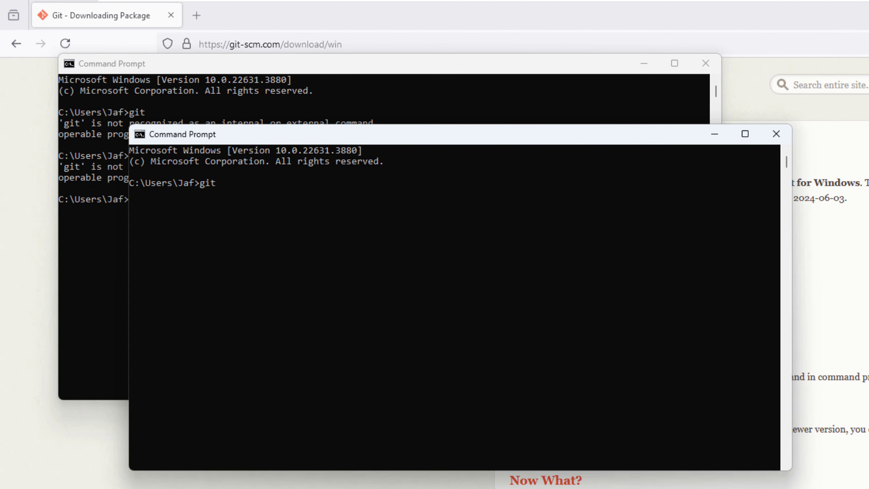
{"action": "key", "text": "Return"}
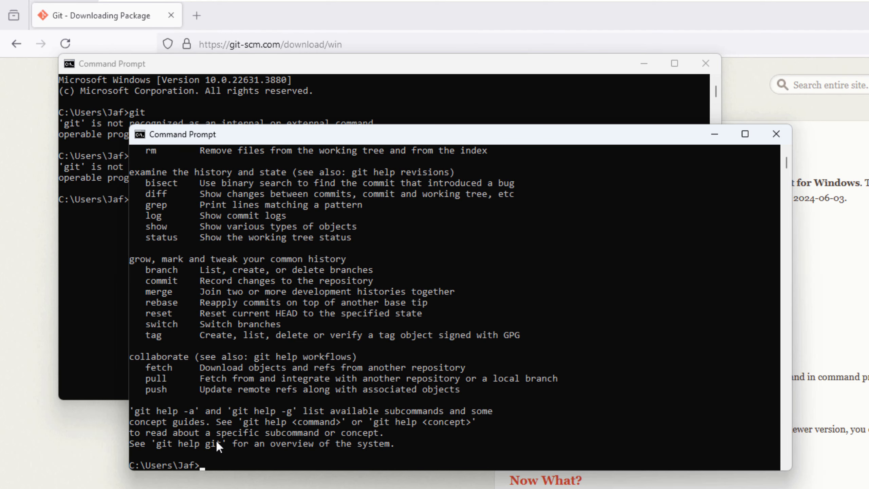
Review the git usage output from its beginning and put both Command Prompt windows away.
{"action": "scroll", "coordinate": [785, 161], "scroll_direction": "up", "scroll_amount": 7}
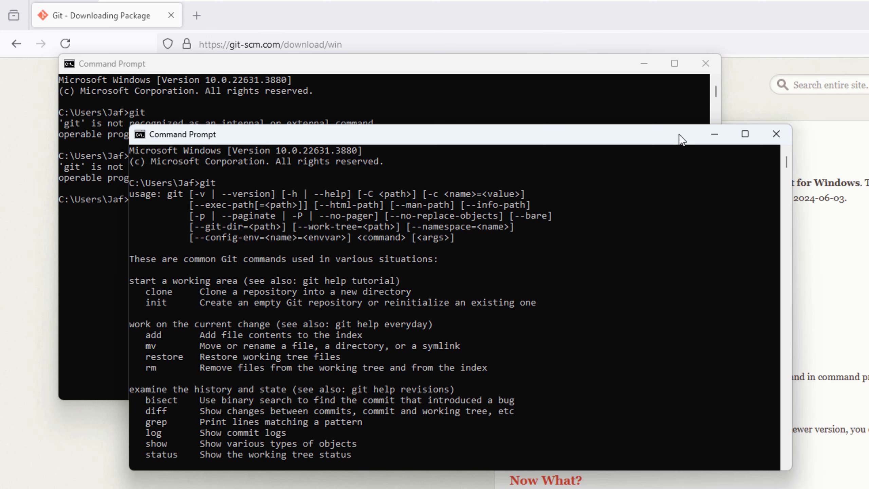
{"action": "left_click_drag", "start_coordinate": [789, 164], "coordinate": [788, 164]}
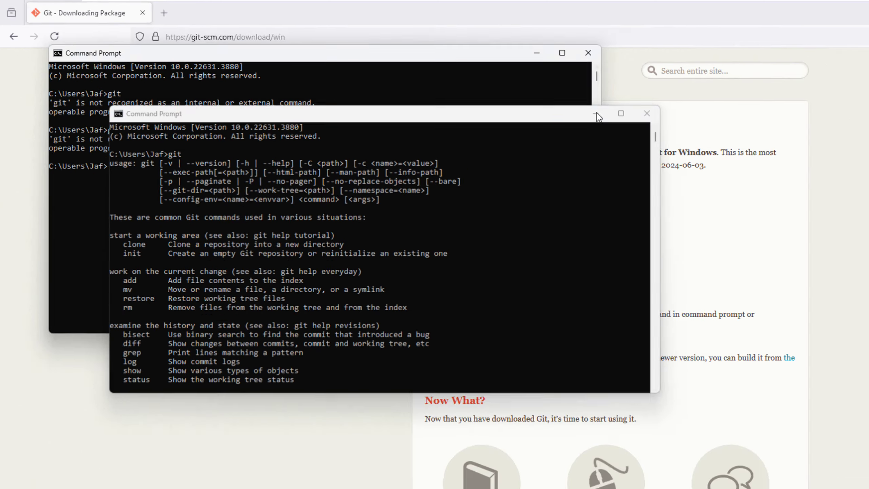
{"action": "left_click", "coordinate": [776, 134]}
{"action": "left_click", "coordinate": [710, 67]}
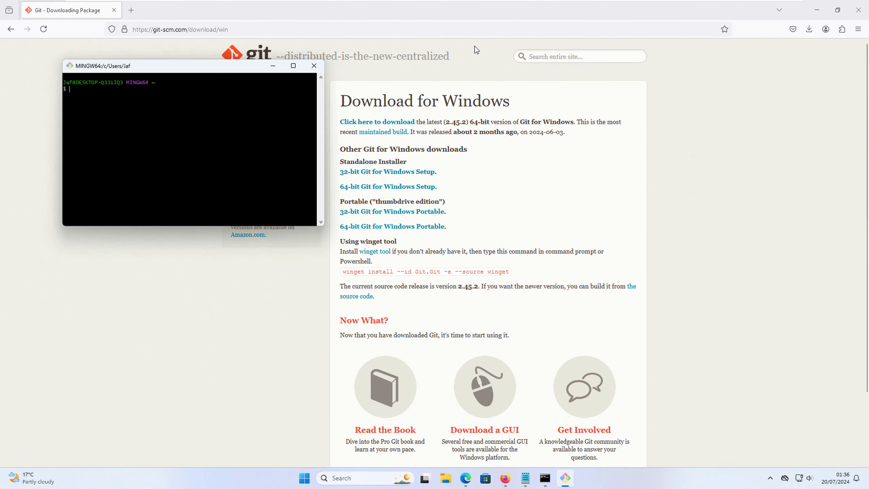
Launch Git GUI, view its repository commands for new, clone and open, and close it.
{"action": "left_click", "coordinate": [305, 478]}
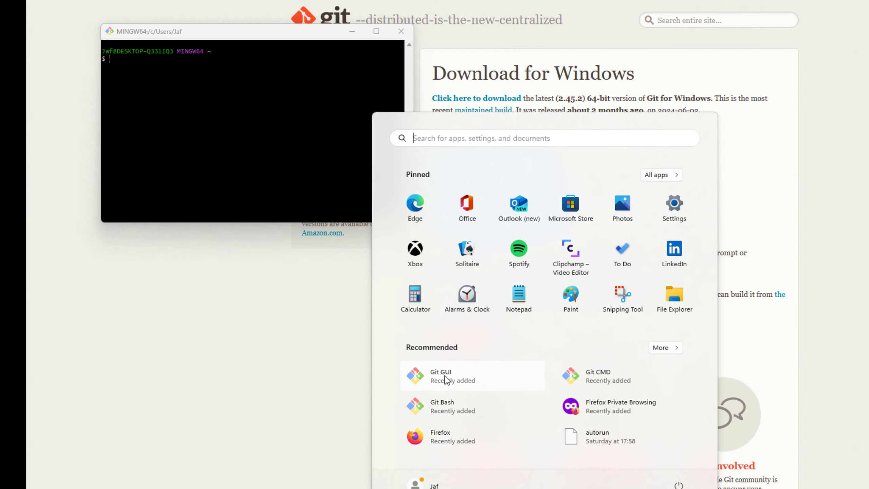
{"action": "left_click", "coordinate": [446, 379]}
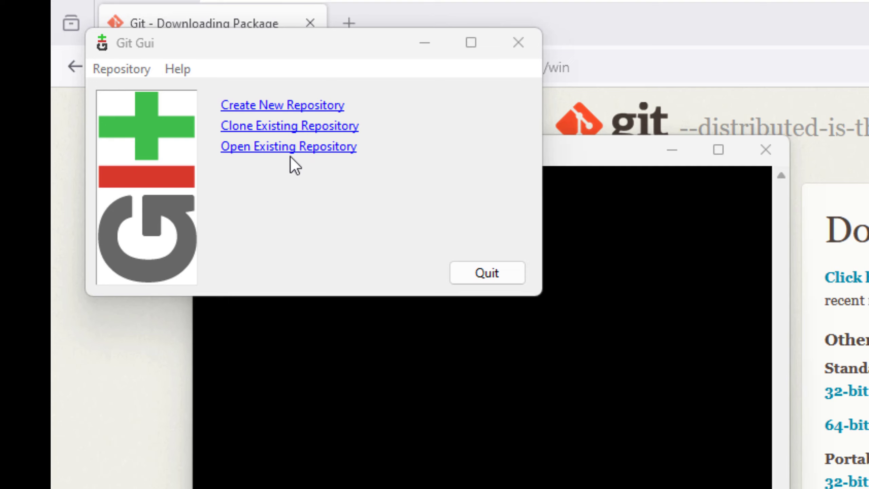
{"action": "left_click", "coordinate": [116, 69]}
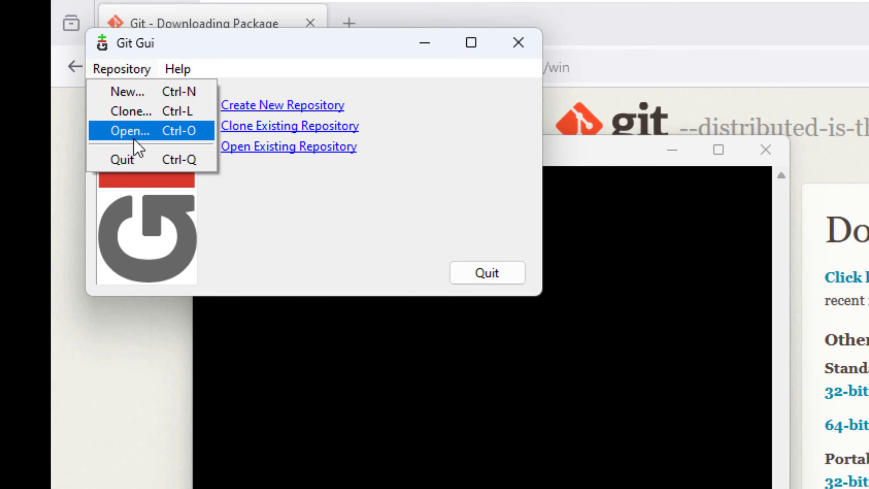
{"action": "left_click", "coordinate": [518, 42]}
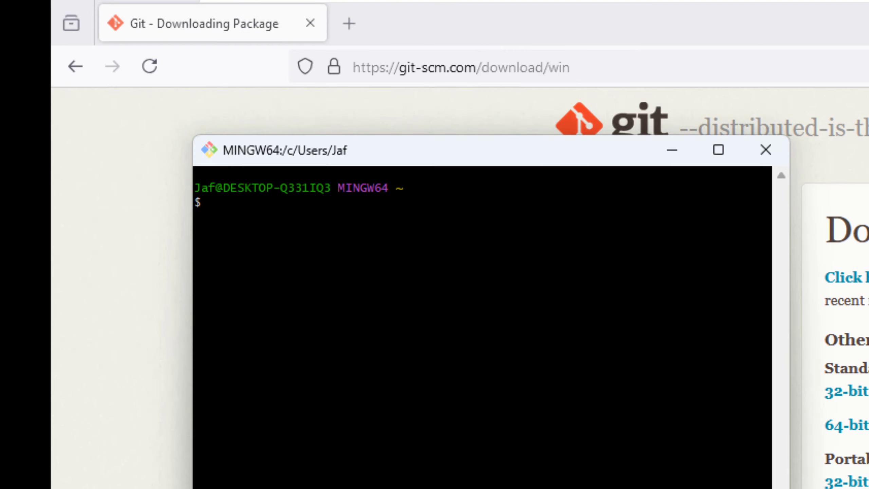
Enlarge the Git Bash window and begin a git config command.
{"action": "left_click_drag", "start_coordinate": [789, 488], "coordinate": [755, 458]}
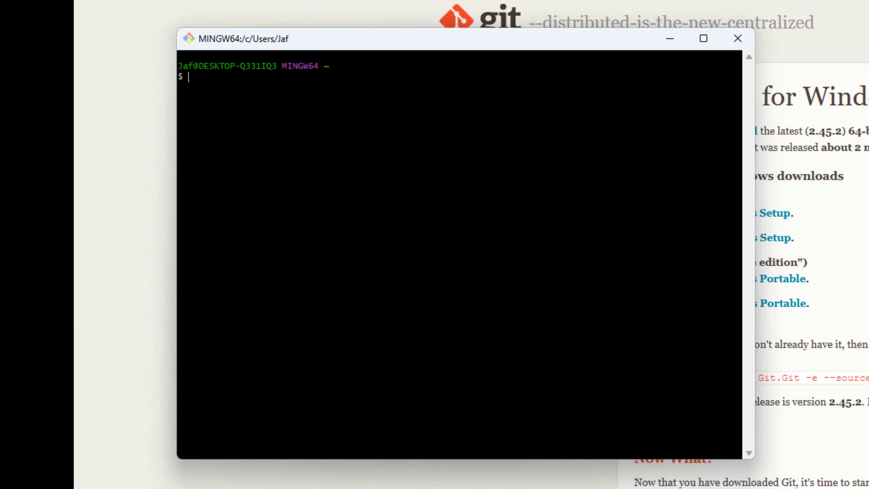
{"action": "type", "text": "git config --"}
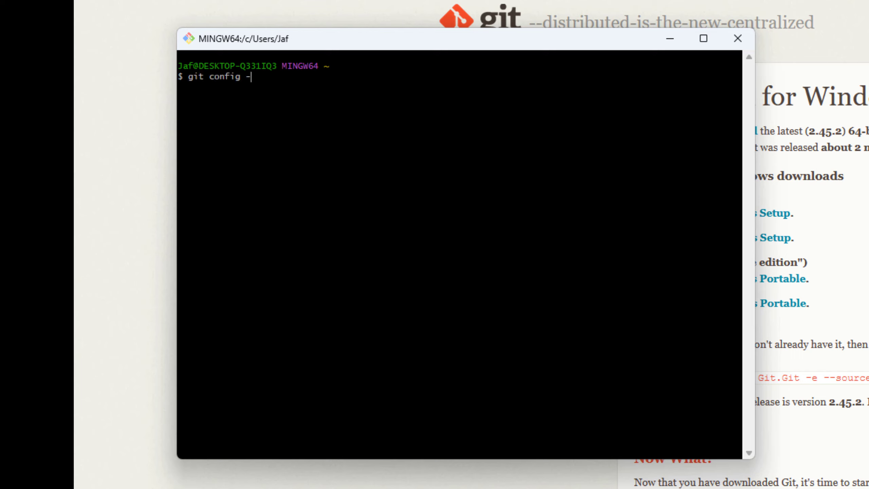